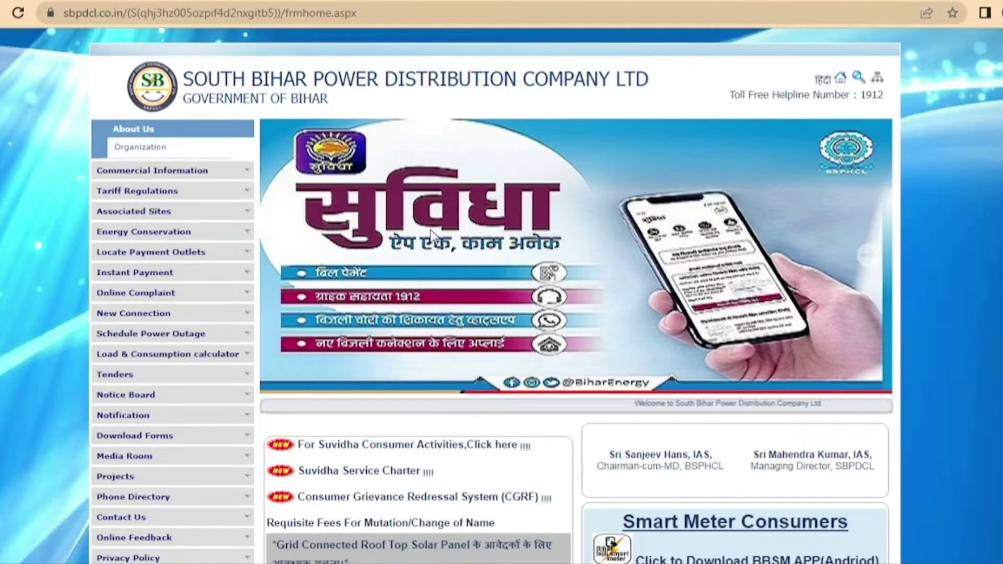
scroll(505, 265, down, 2)
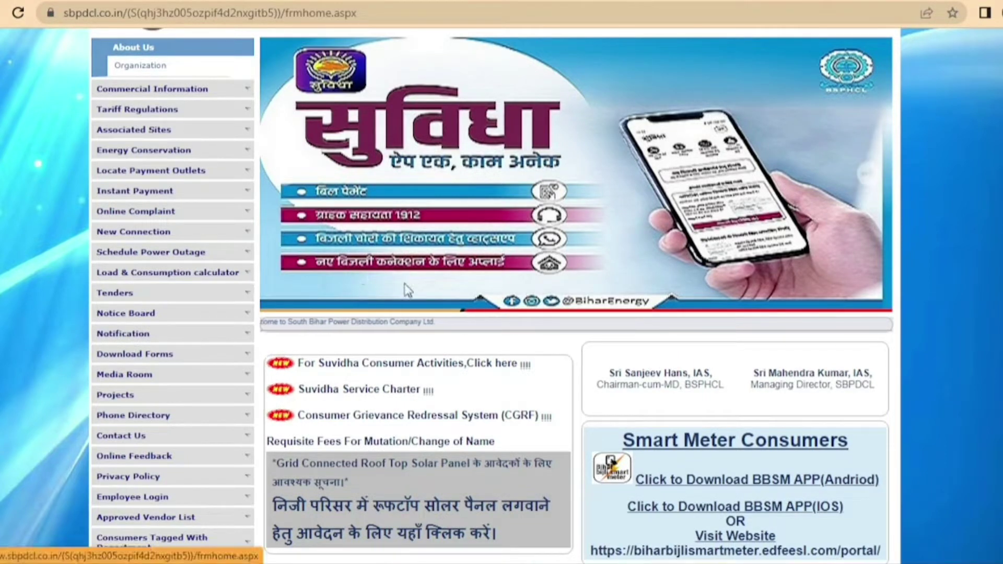
scroll(402, 282, down, 3)
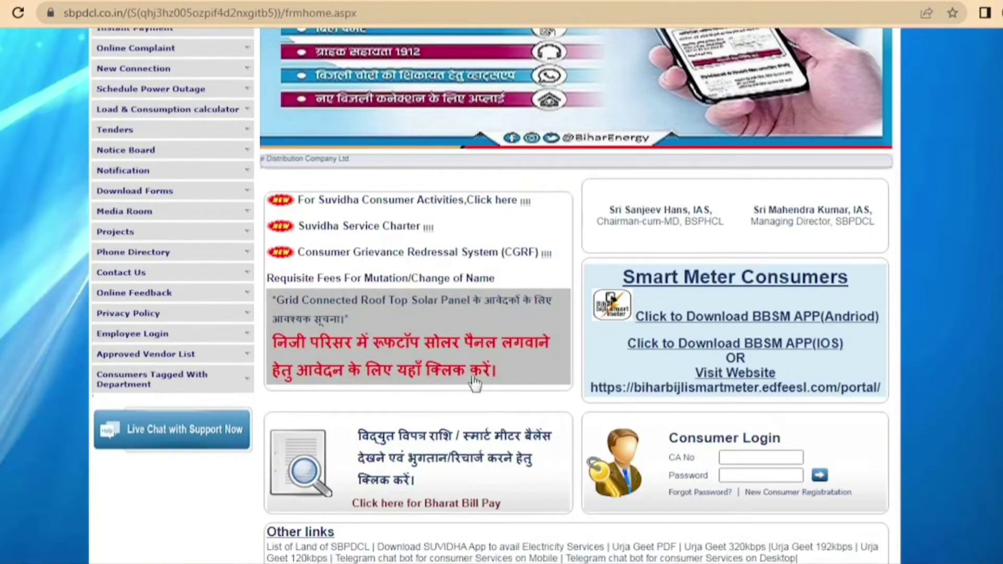
scroll(473, 387, up, 3)
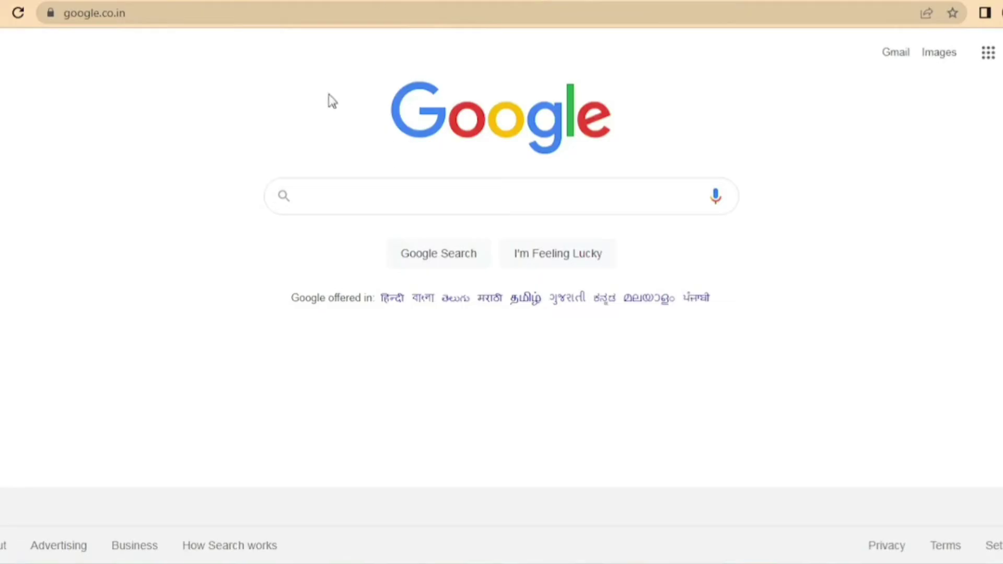
Search Google for sbpdcl.co.in and open the South Bihar Power Distribution Company Ltd website.
click(360, 194)
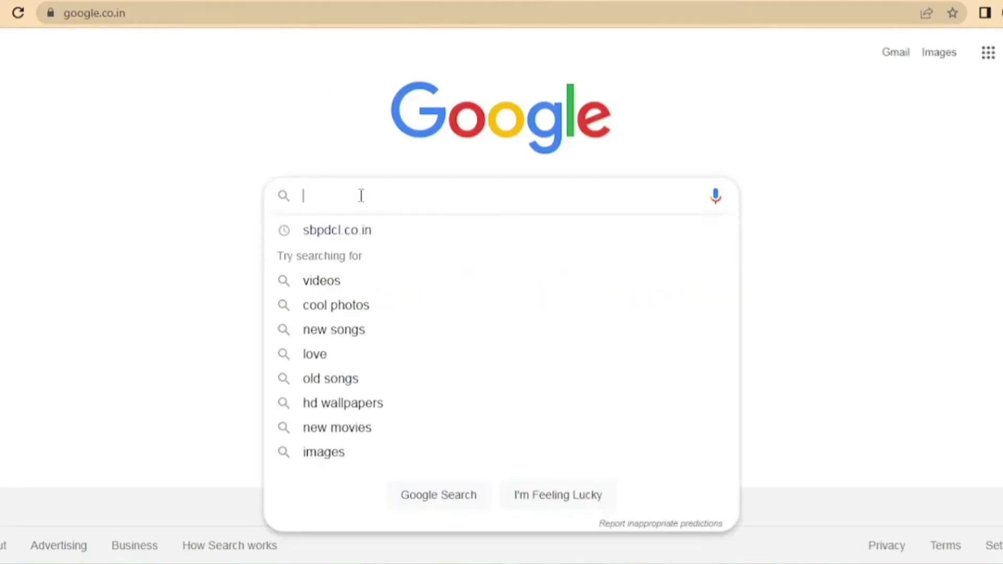
click(340, 235)
click(438, 255)
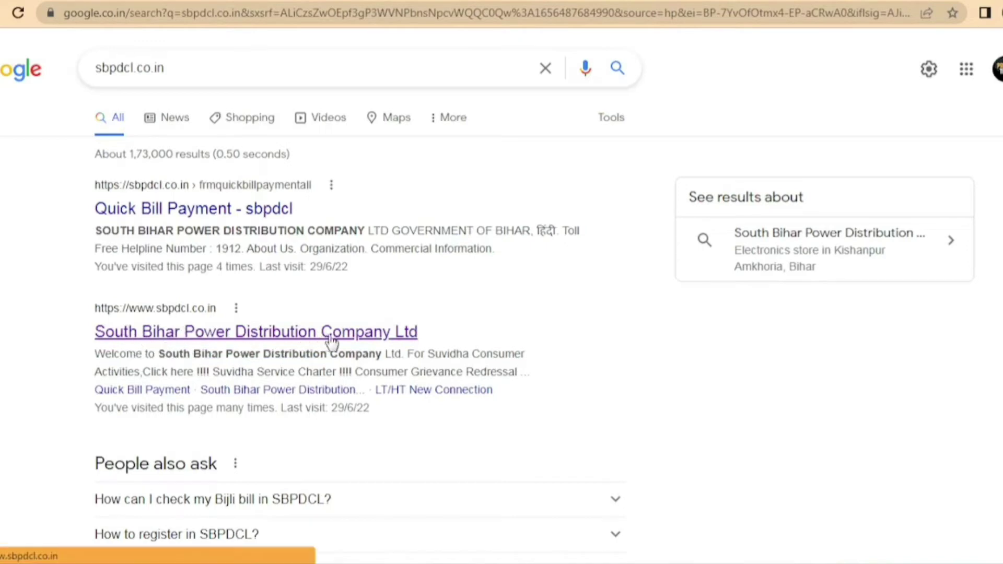
click(208, 337)
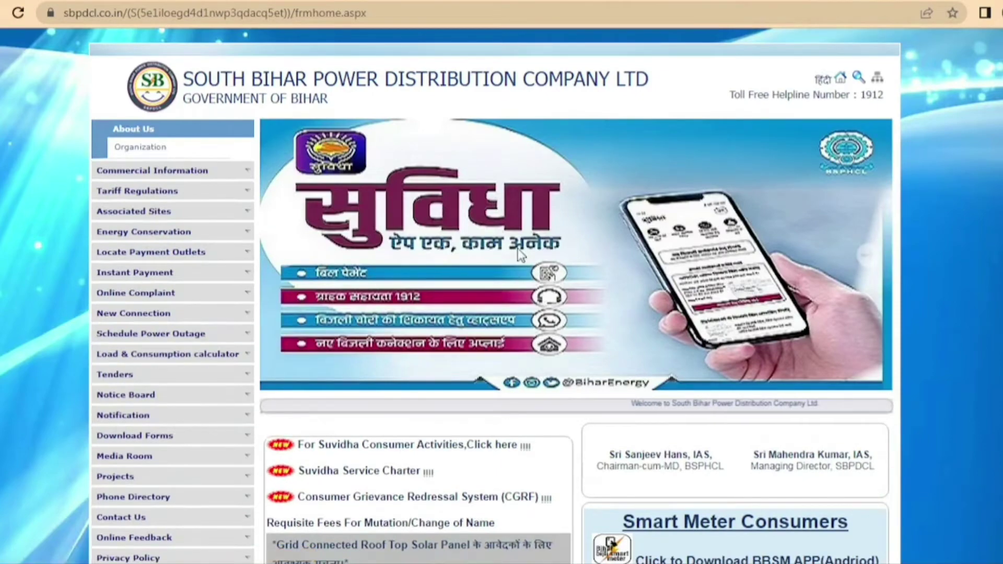
Open the Quick Bill Payment page through the homepage link for viewing and paying the electricity bill or smart meter balance.
scroll(520, 256, down, 5)
scroll(519, 253, down, 2)
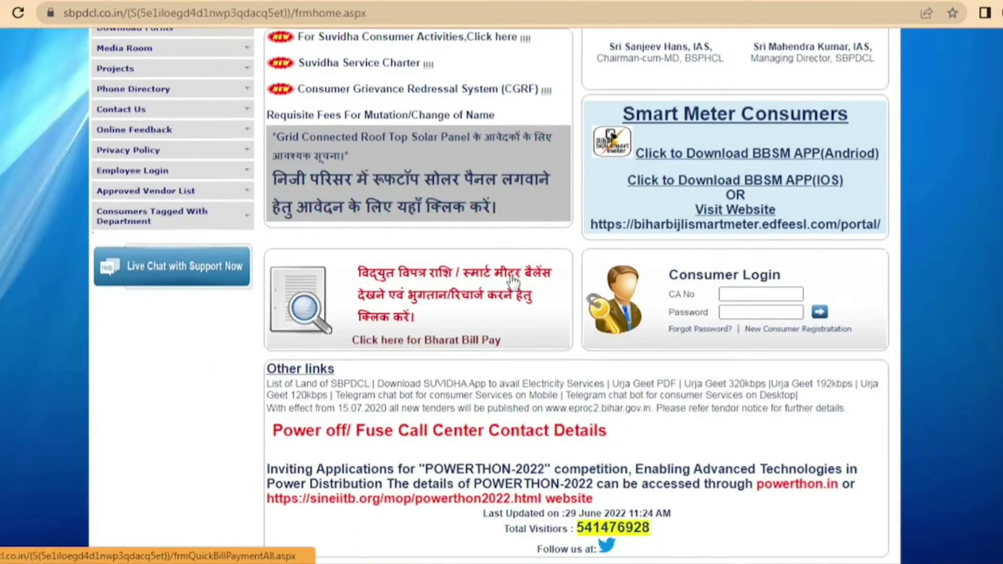
click(470, 302)
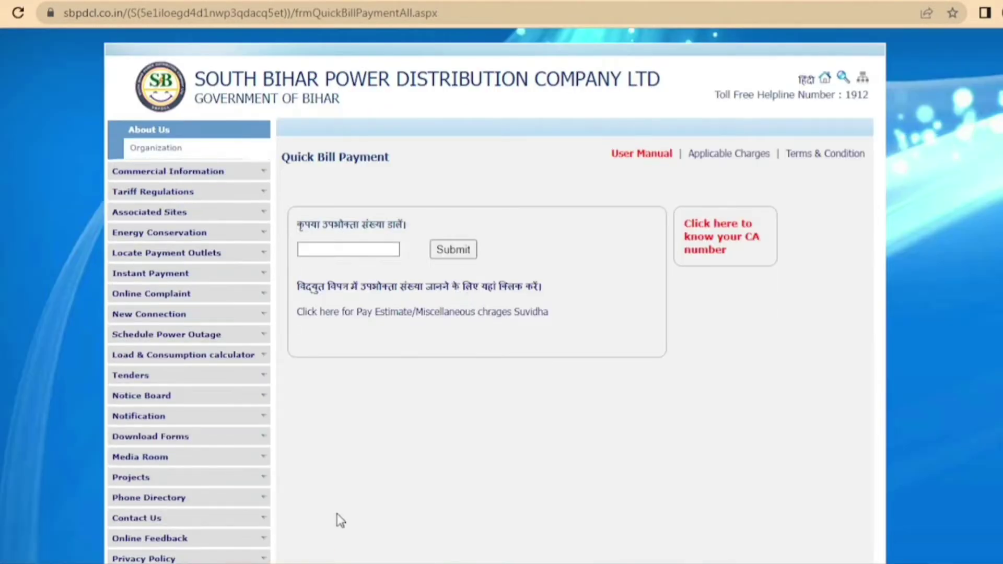
Enter the consumer number and submit it to retrieve the latest bill information.
click(352, 249)
key(Down)
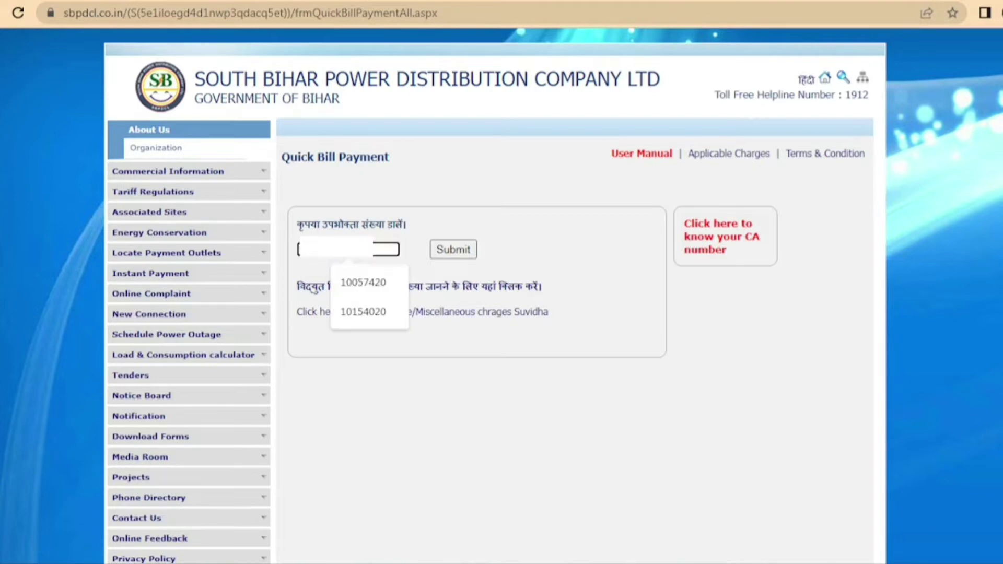
key(Return)
key(Return)
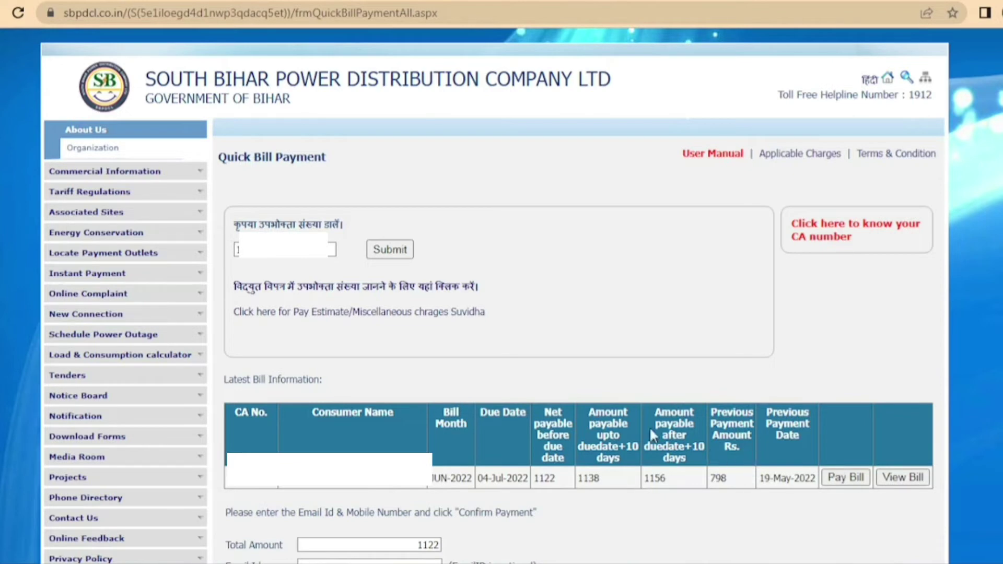
Fill in the mobile number, choose BillDesk as the payment gateway and confirm the payment details.
scroll(643, 426, down, 5)
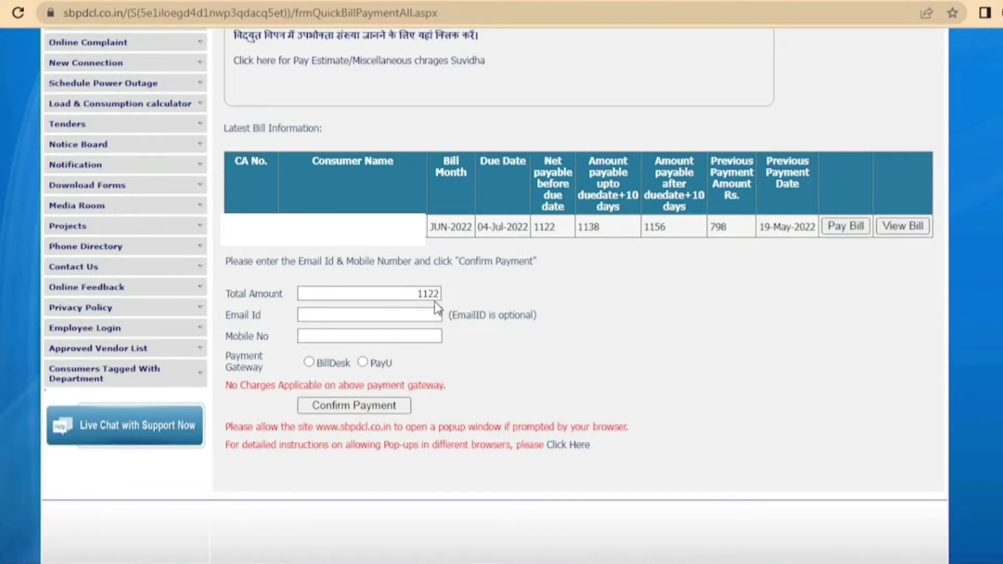
click(319, 337)
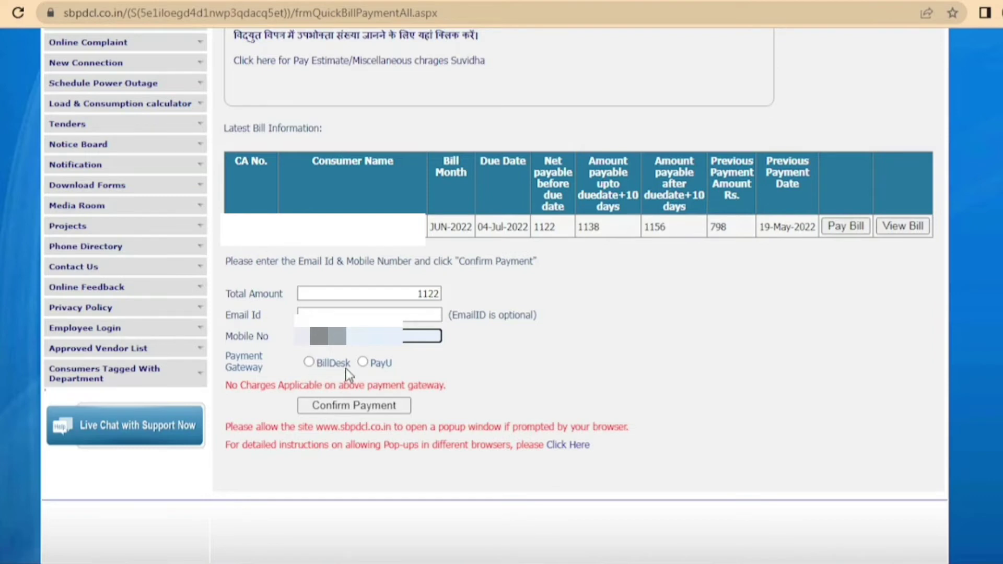
click(309, 362)
click(356, 409)
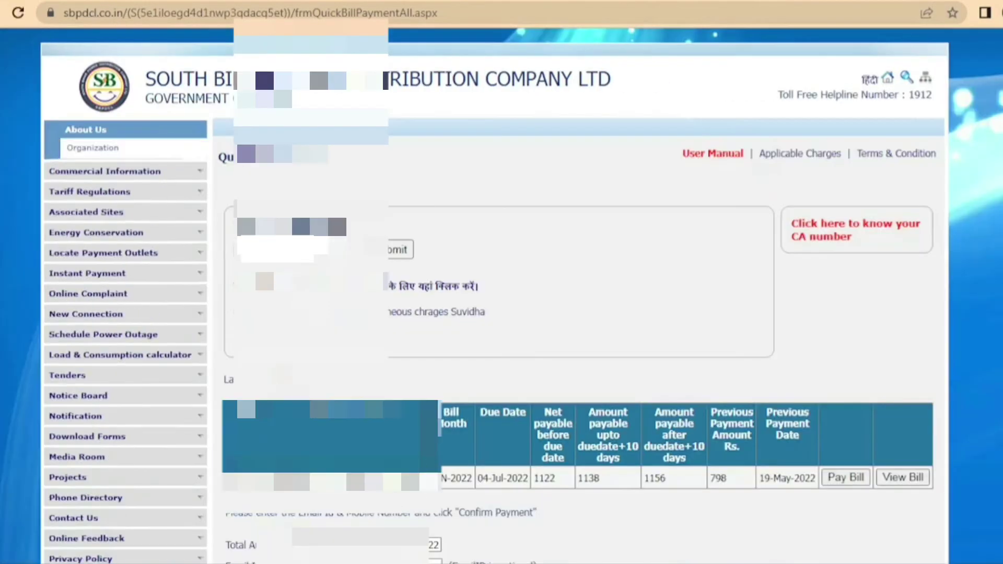
Start paying the confirmed bill and accept the prompt to proceed to the BillDesk payment page.
scroll(456, 300, down, 8)
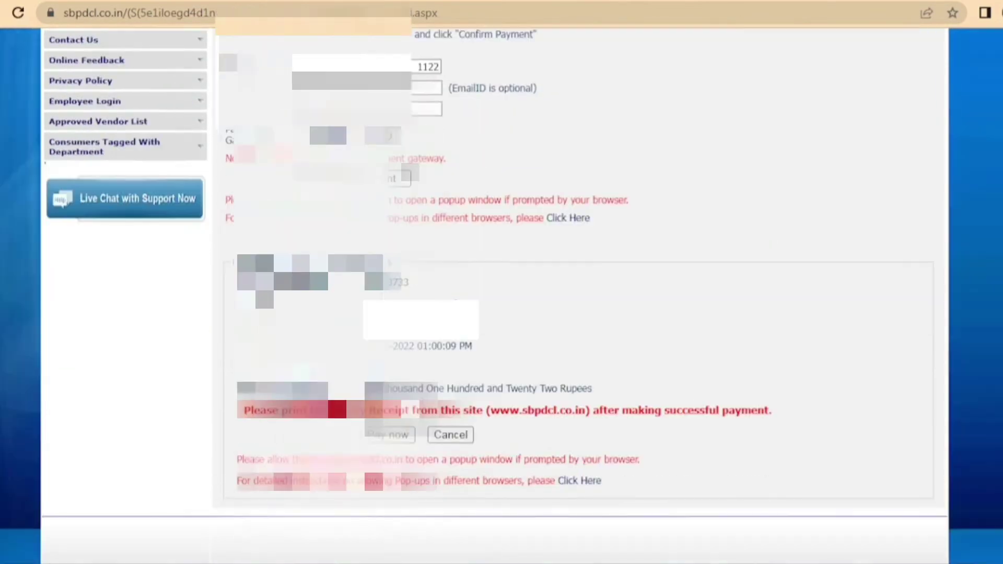
click(387, 420)
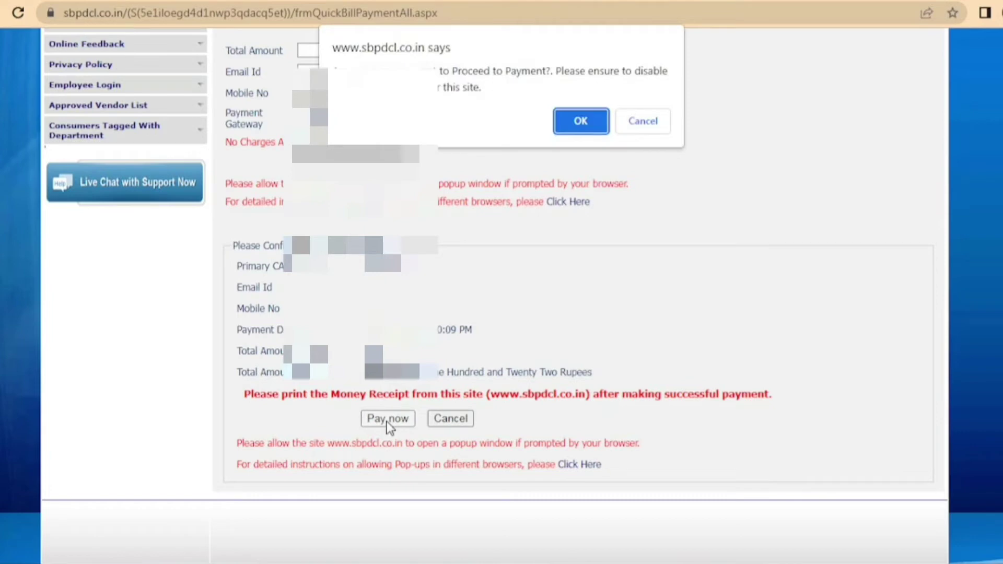
click(592, 122)
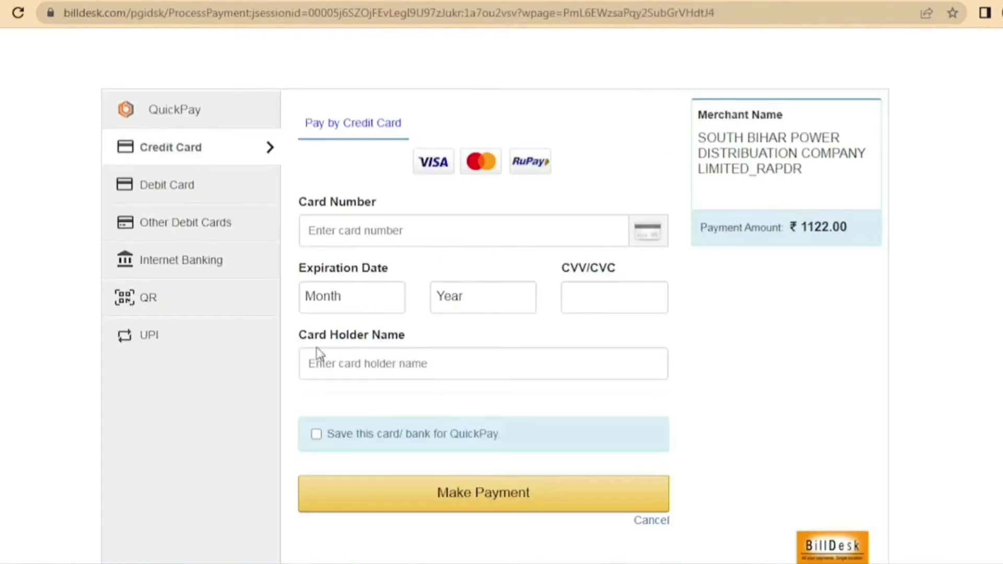
Examine the QuickPay, debit card, other debit card, internet banking, QR and UPI payment options, including the lists of supported banks.
click(167, 107)
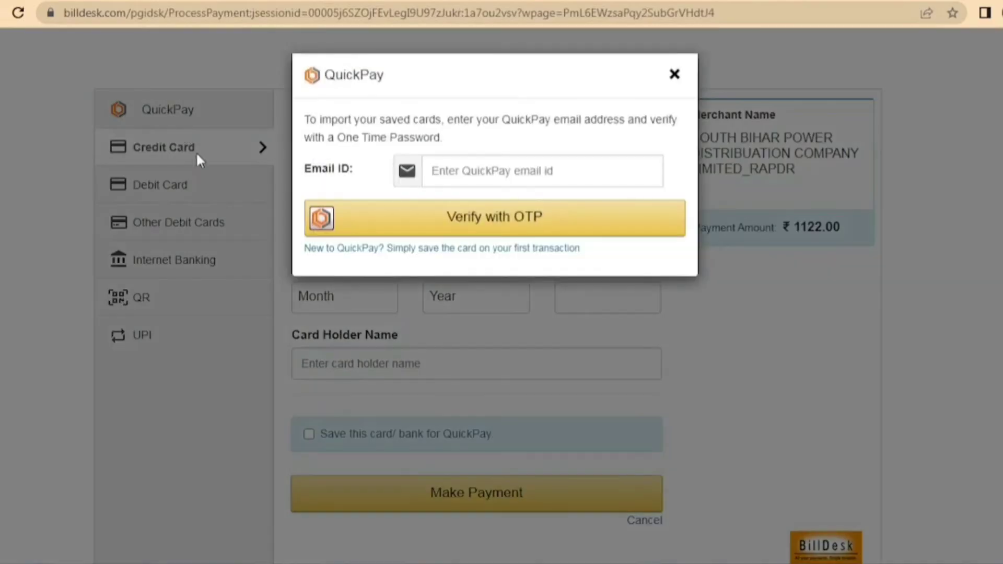
click(675, 74)
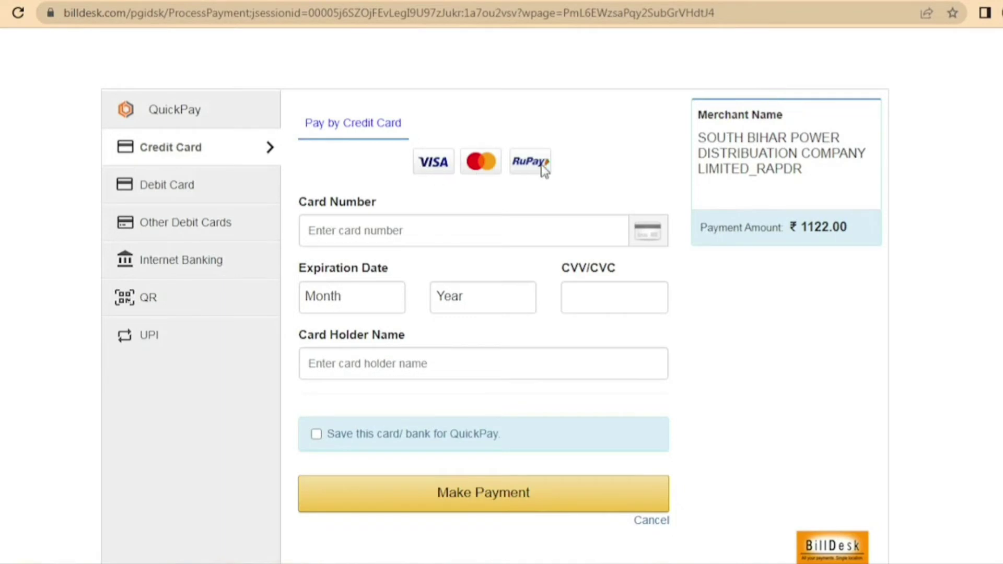
click(163, 184)
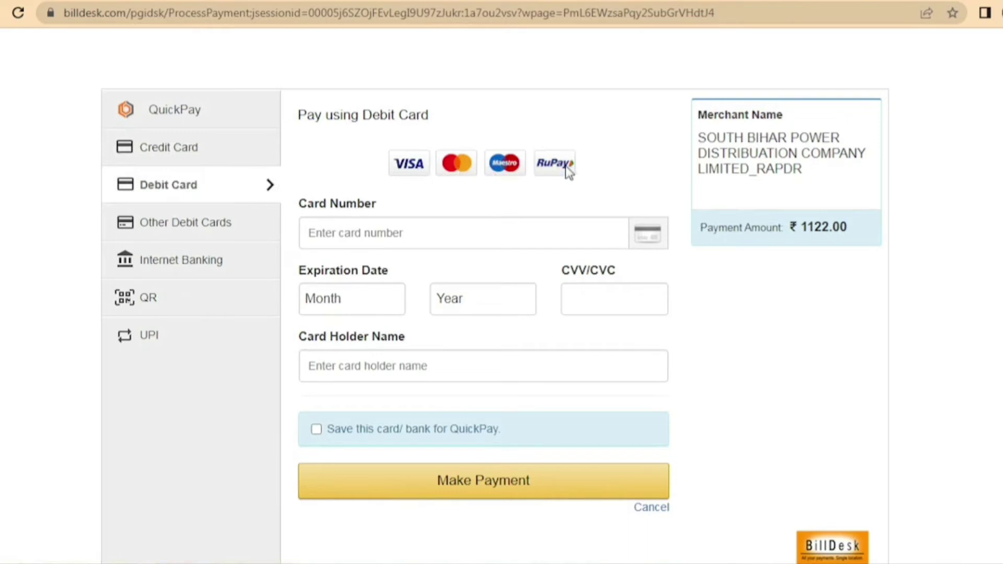
click(172, 228)
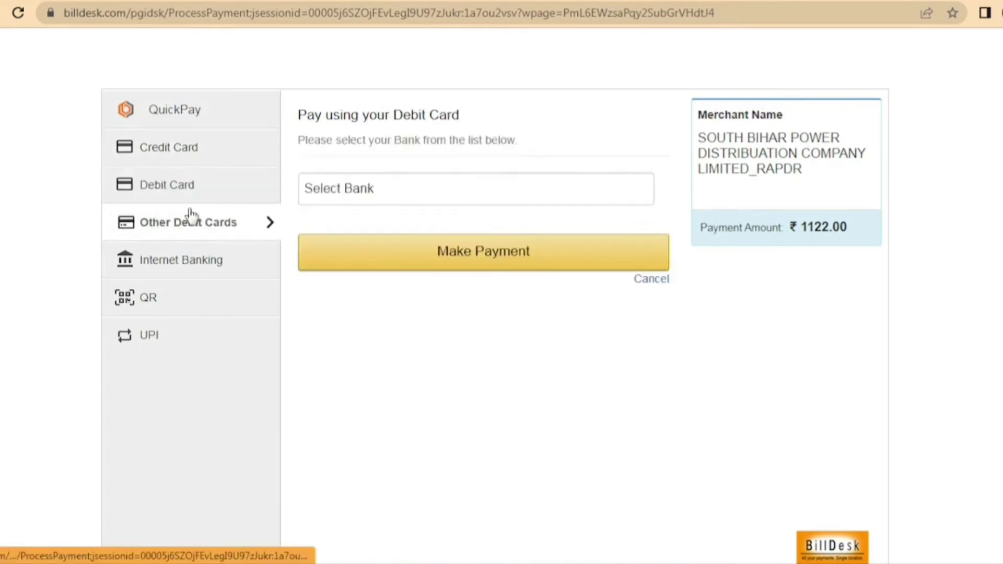
click(345, 201)
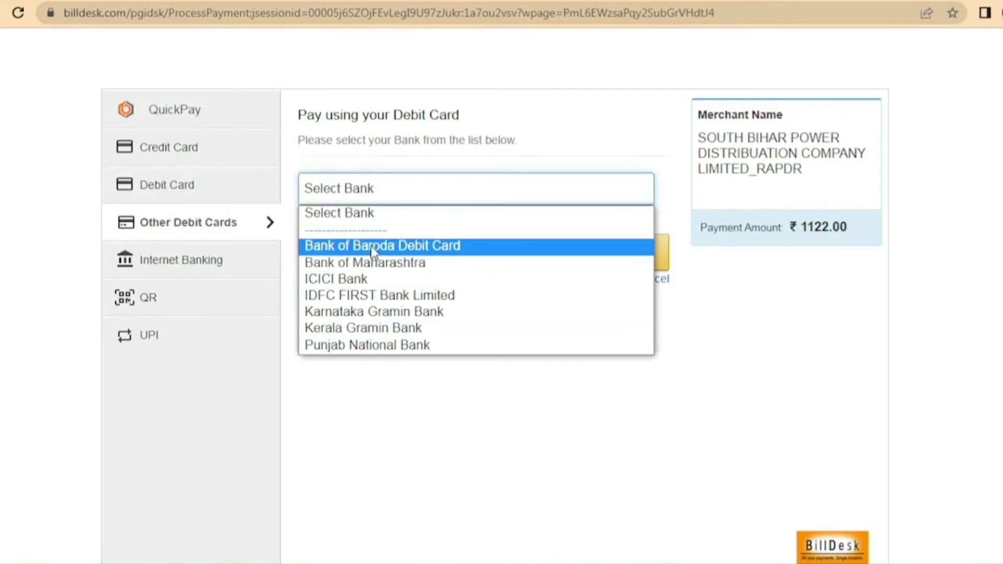
click(213, 272)
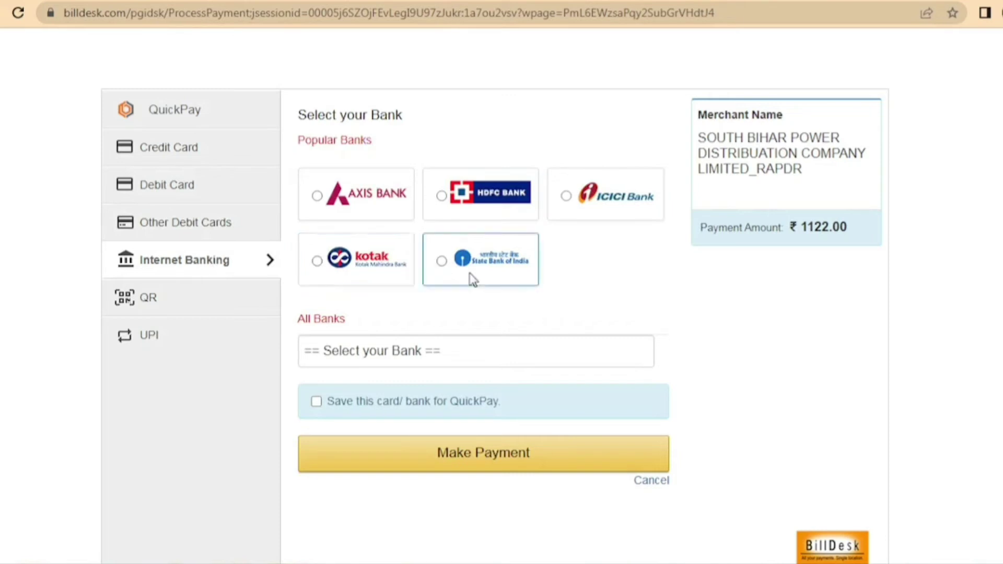
click(384, 356)
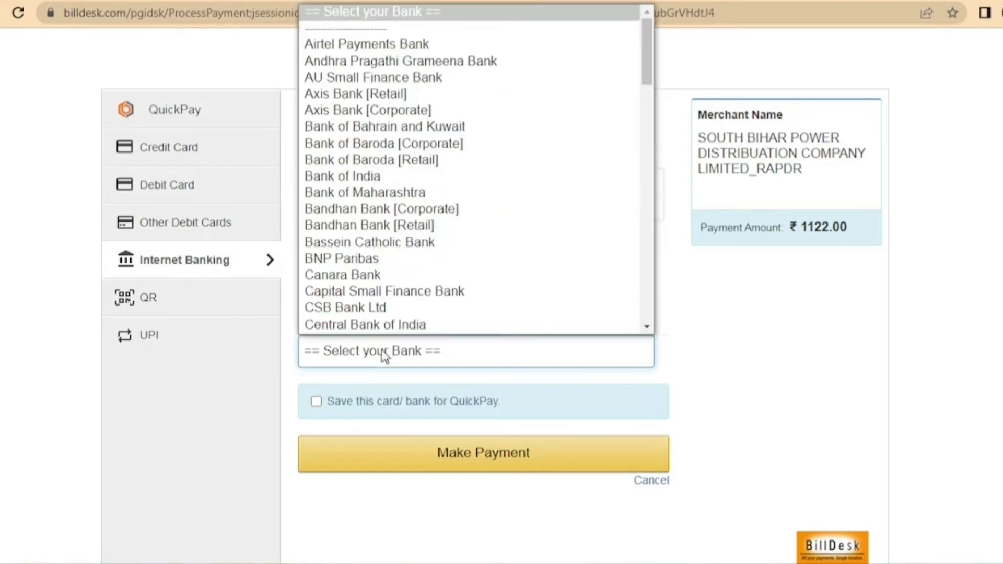
scroll(418, 306, down, 1)
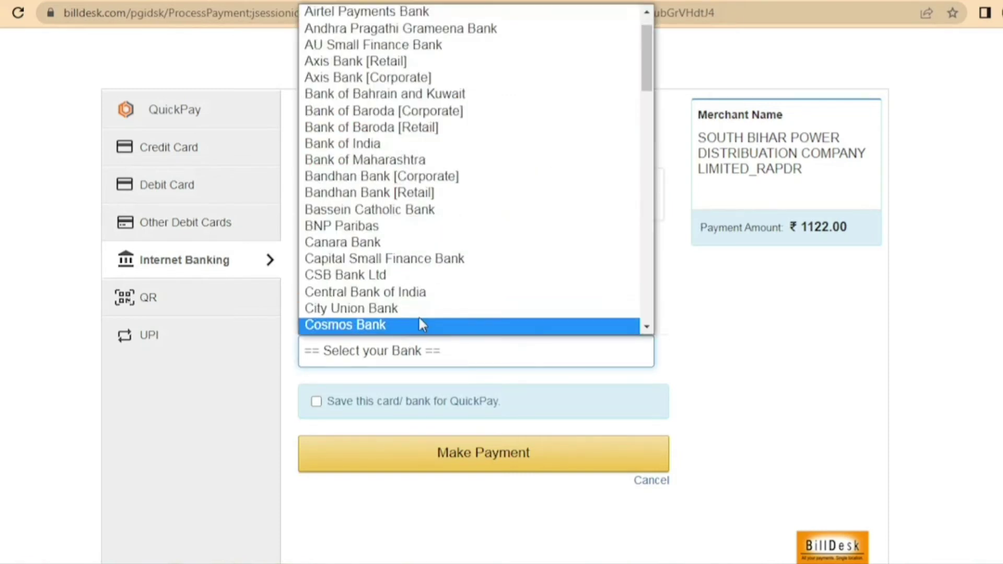
scroll(431, 201, down, 8)
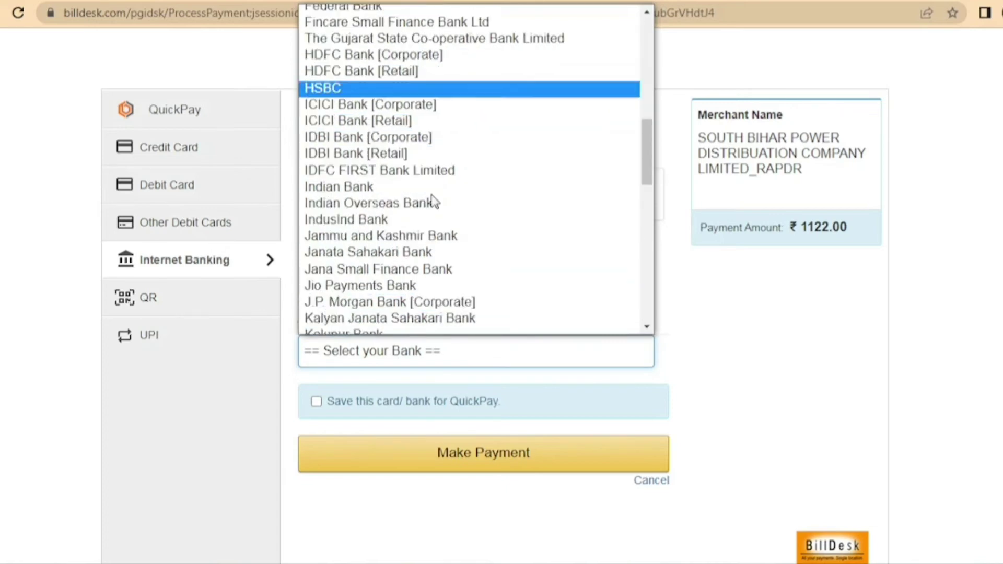
scroll(430, 240, down, 4)
click(213, 375)
click(177, 312)
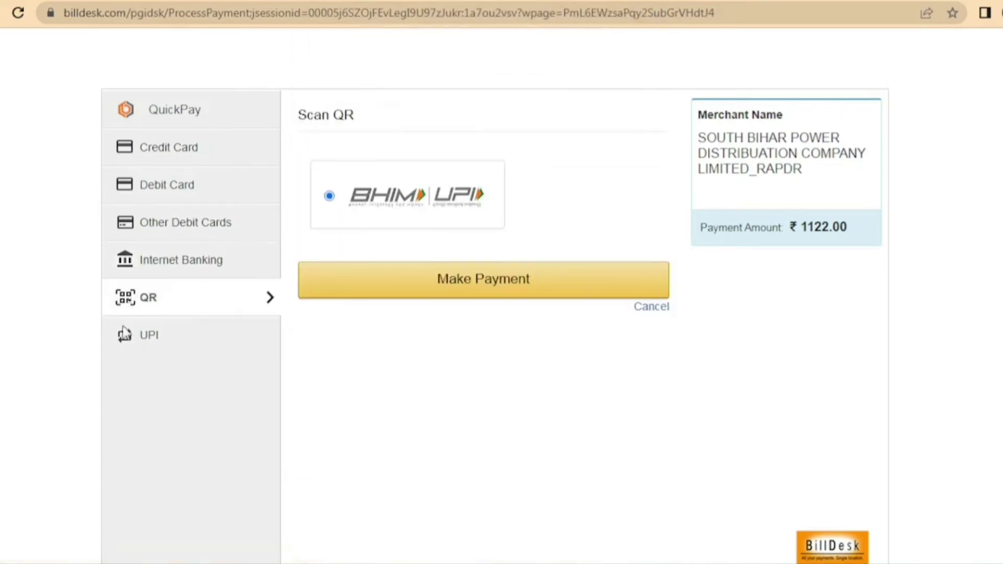
click(168, 352)
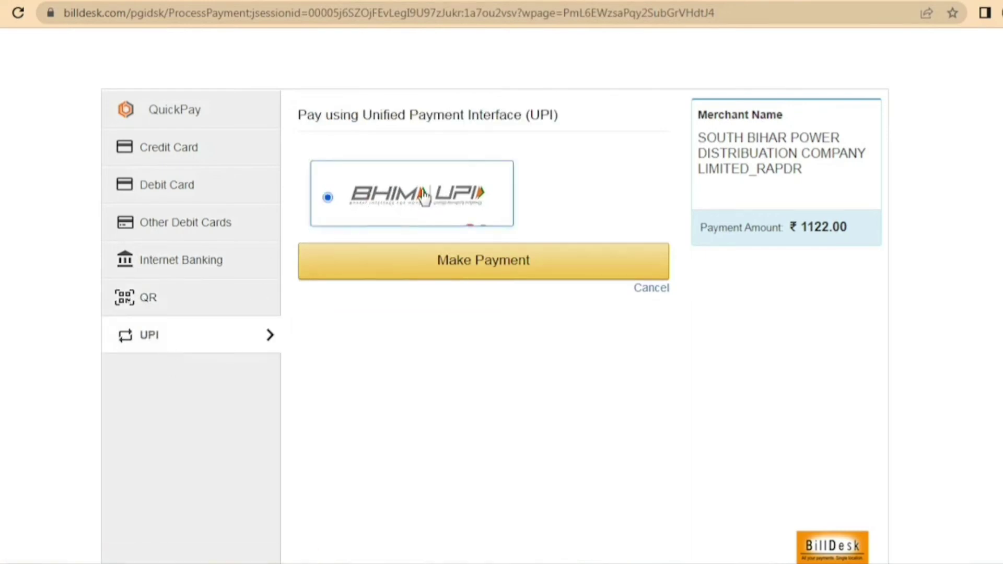
Choose credit card payment, fill in the card number, expiry date, CVV and card holder name, and make the payment.
click(188, 155)
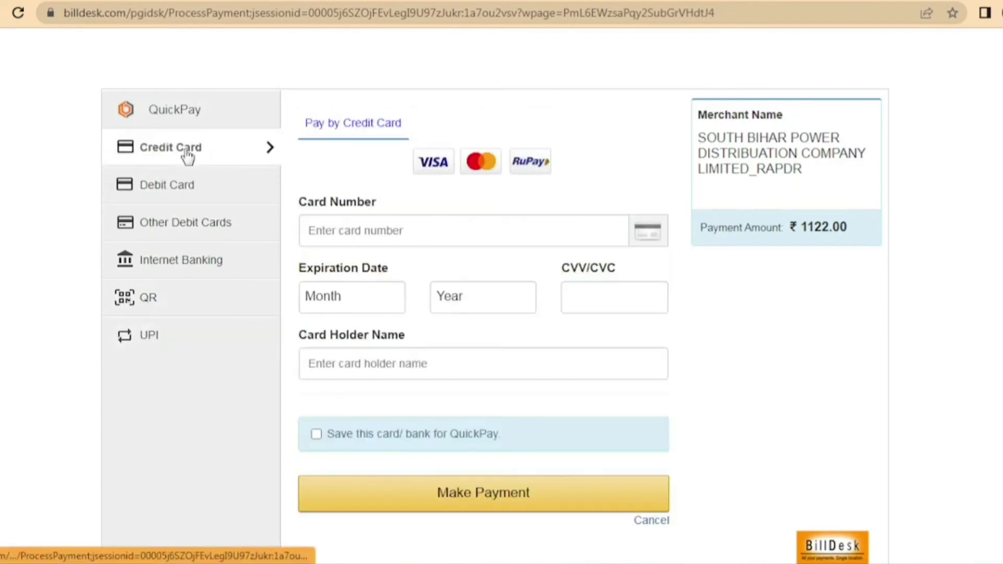
click(311, 230)
click(366, 258)
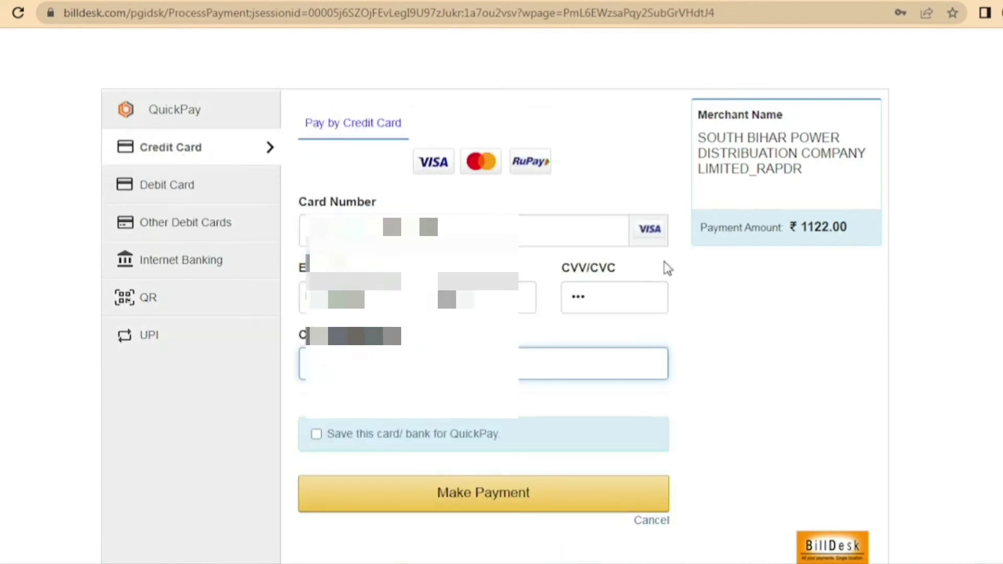
click(476, 494)
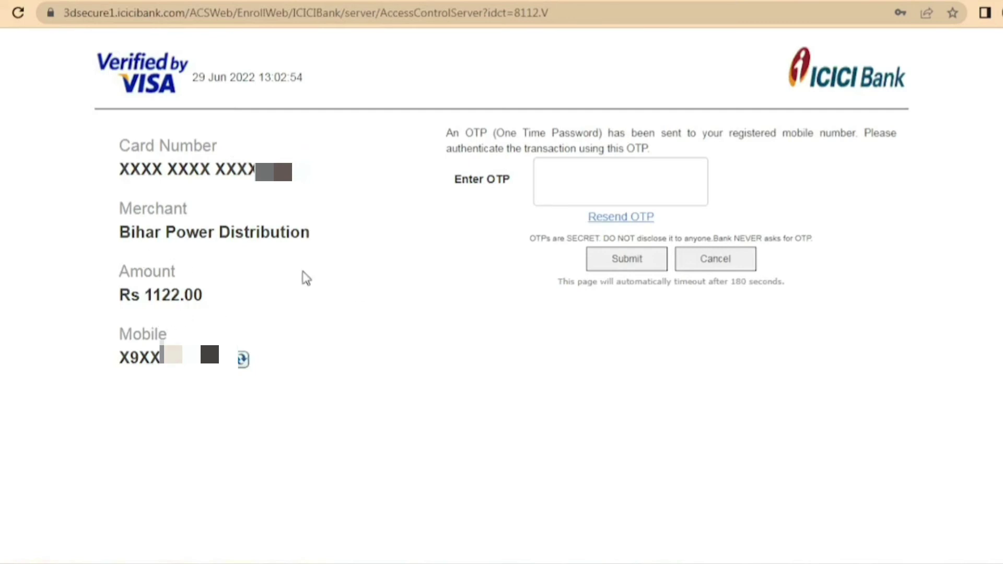
Enter the one-time password on the bank's verification page and submit it to authenticate the transaction.
click(577, 168)
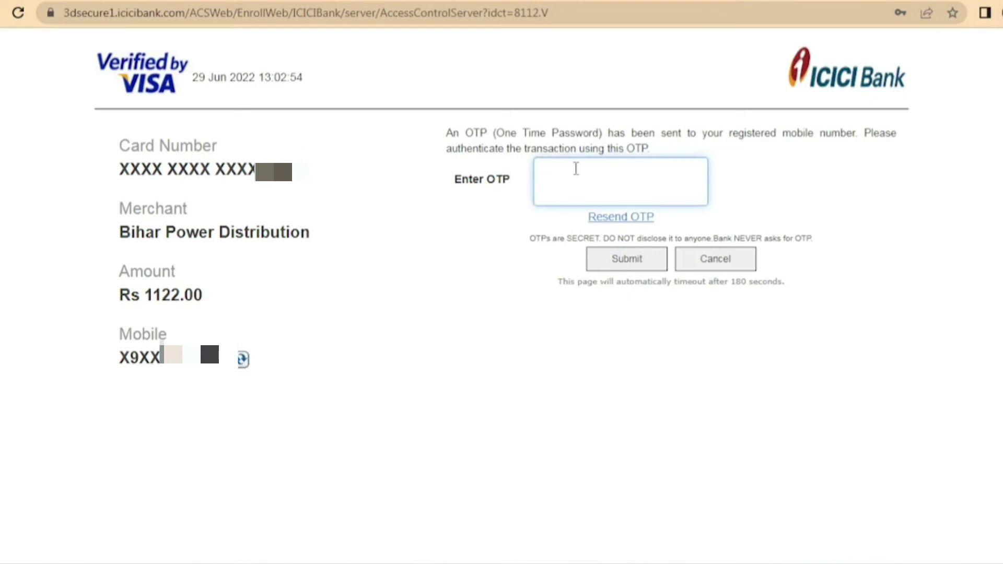
key(ctrl+v)
click(622, 261)
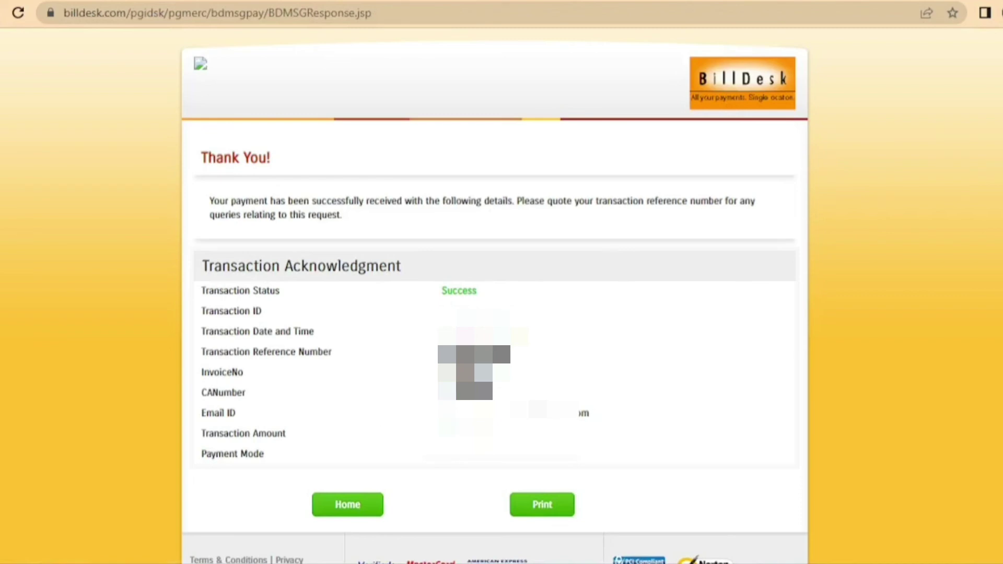
Print the transaction acknowledgment with Save as PDF as the destination and save the file in the Downloads folder.
scroll(431, 290, down, 2)
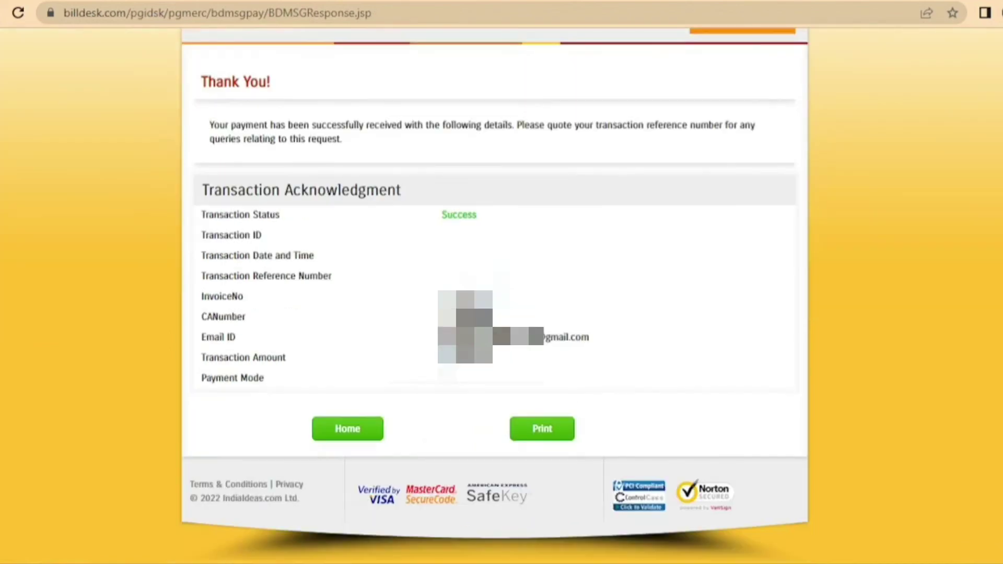
click(534, 434)
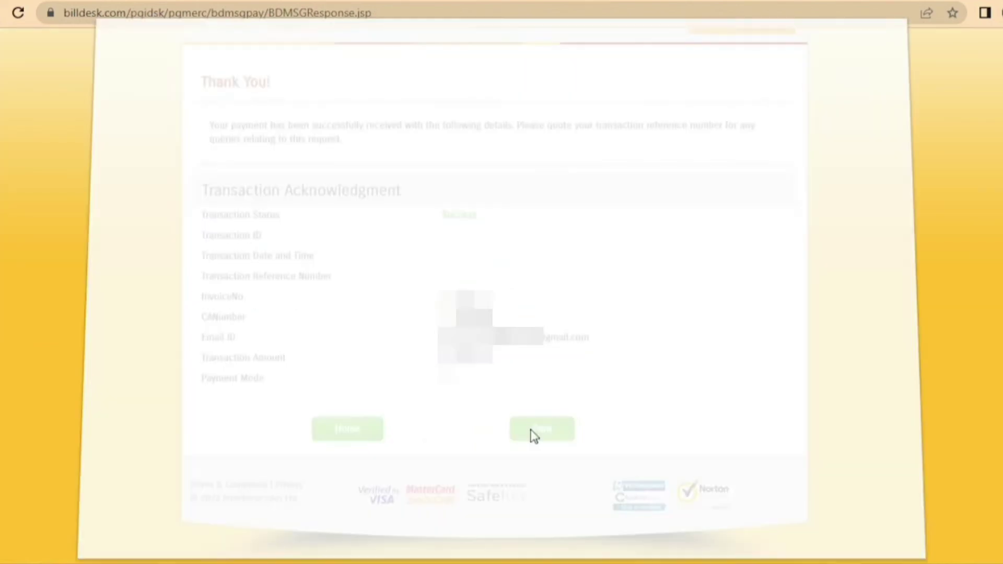
click(810, 125)
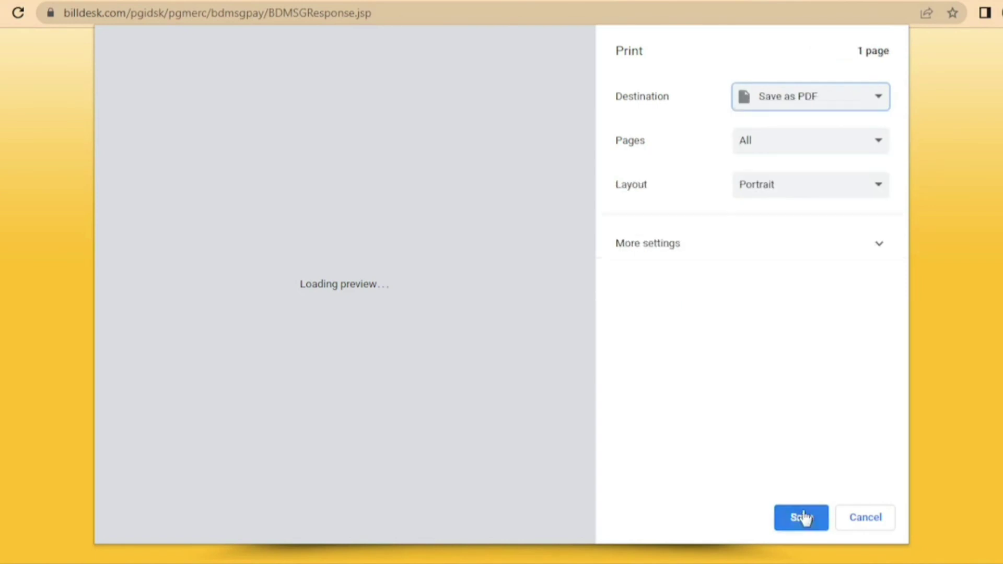
click(797, 520)
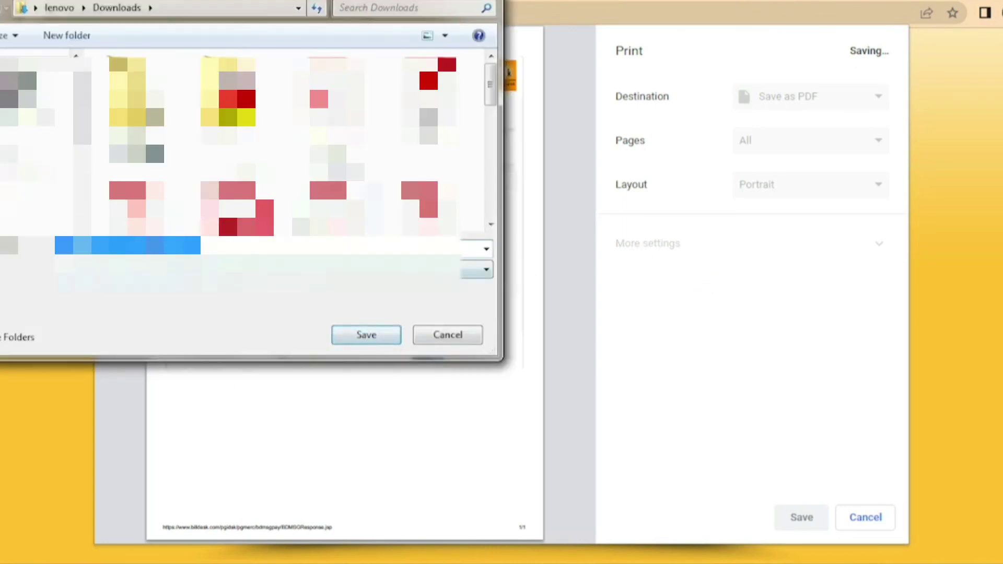
click(359, 340)
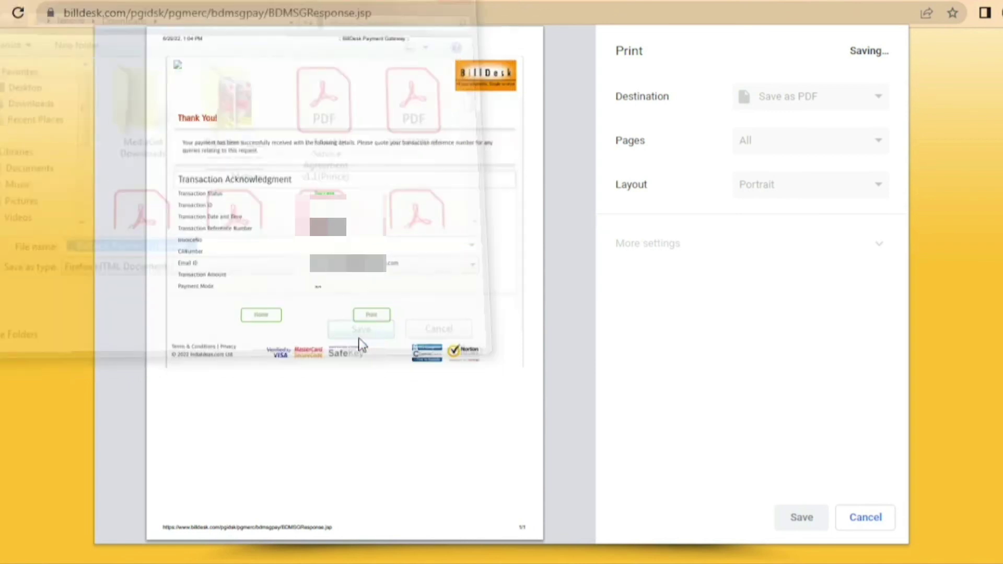